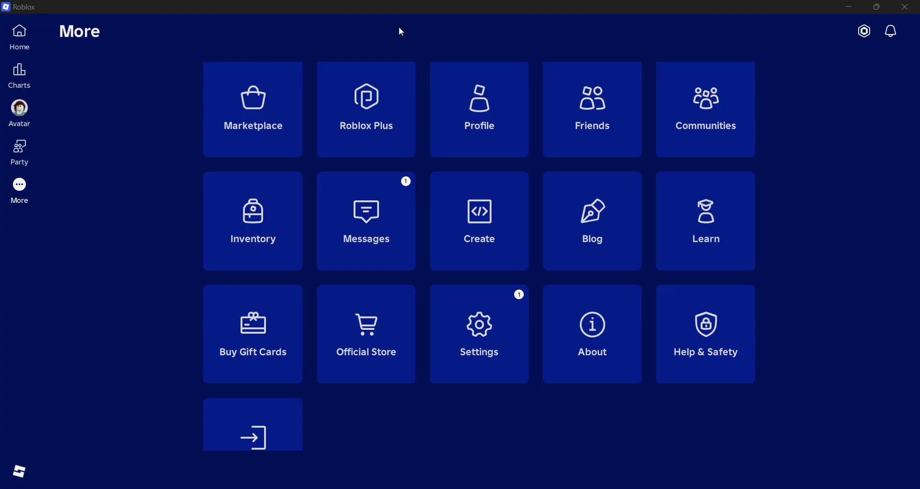
left_click(20, 43)
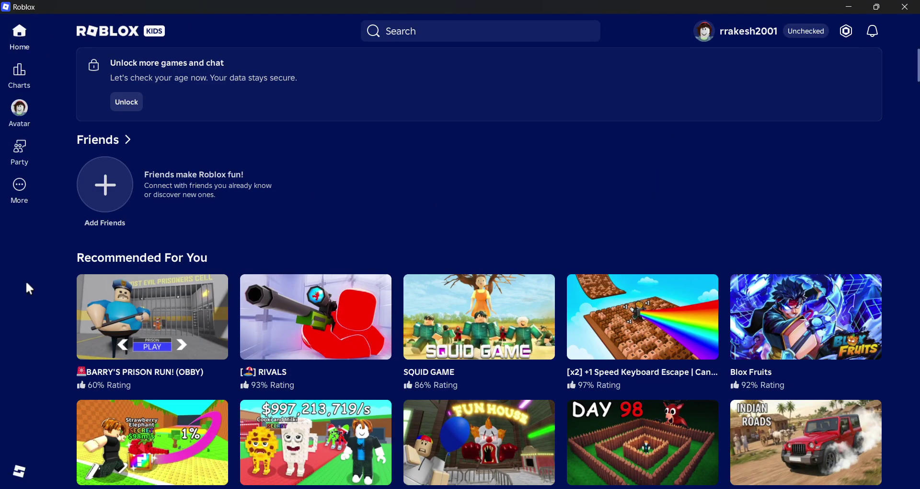
left_click(19, 472)
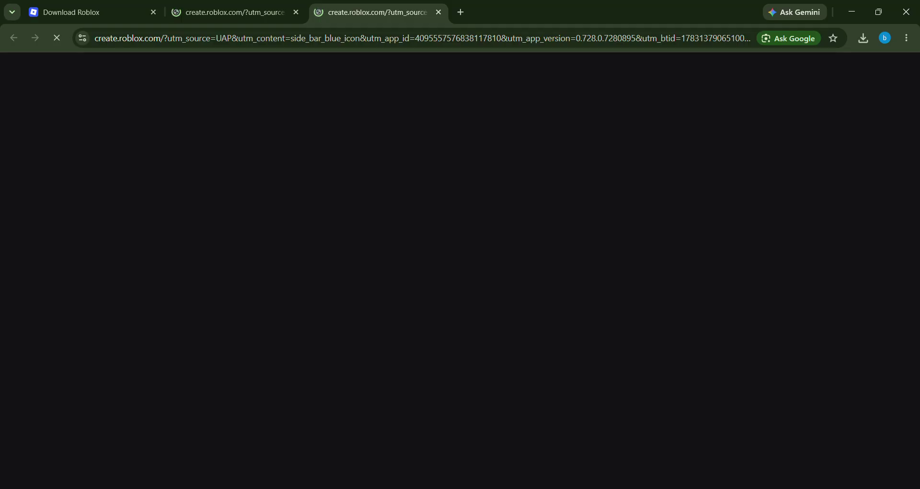
key("alt+Tab")
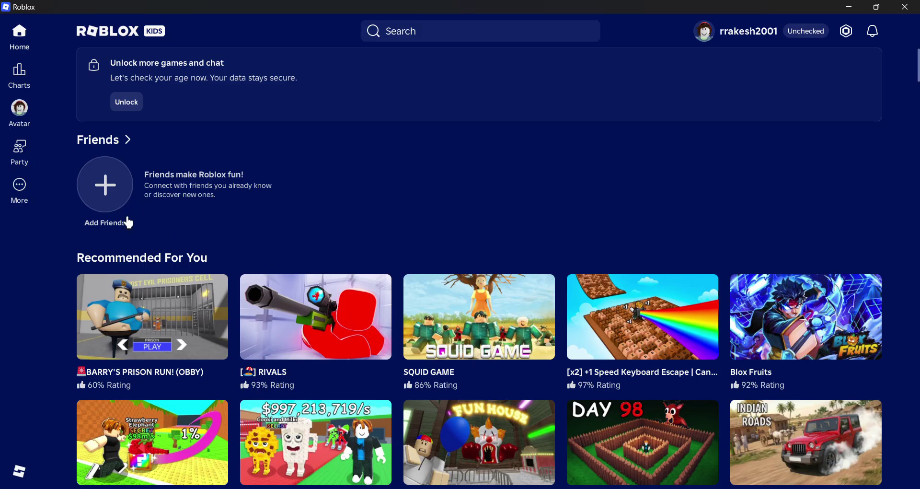
Step: Turn on Reduce motion in the device preferences of the Roblox settings
left_click(19, 187)
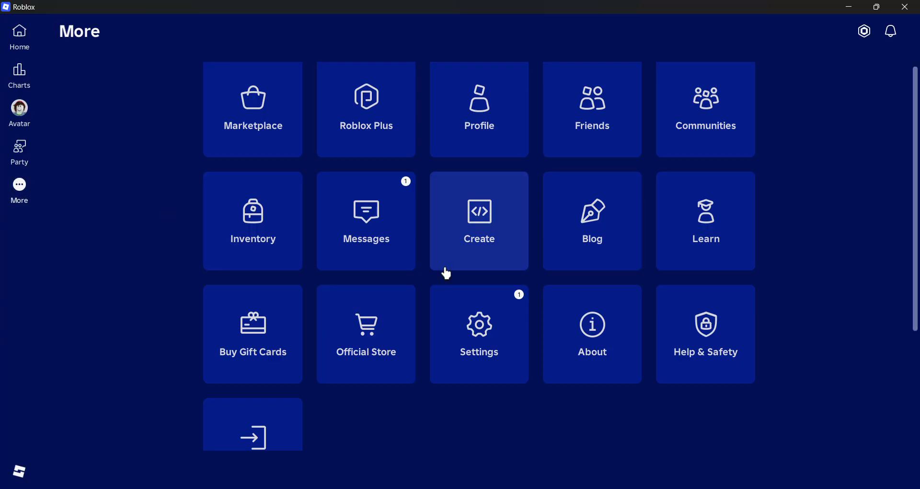
left_click(481, 342)
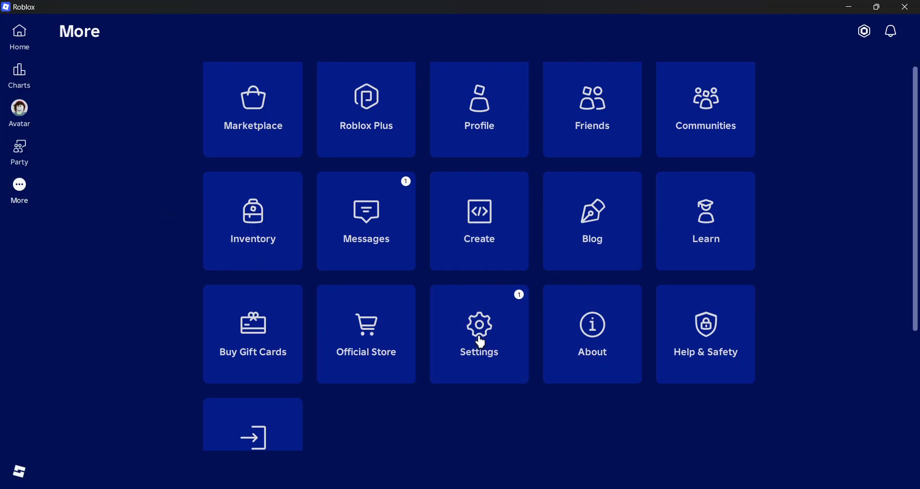
left_click(481, 342)
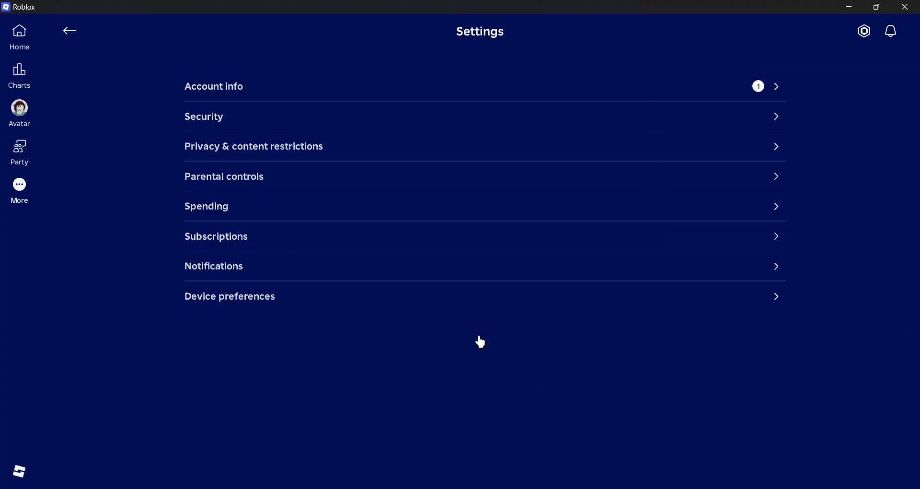
left_click(243, 299)
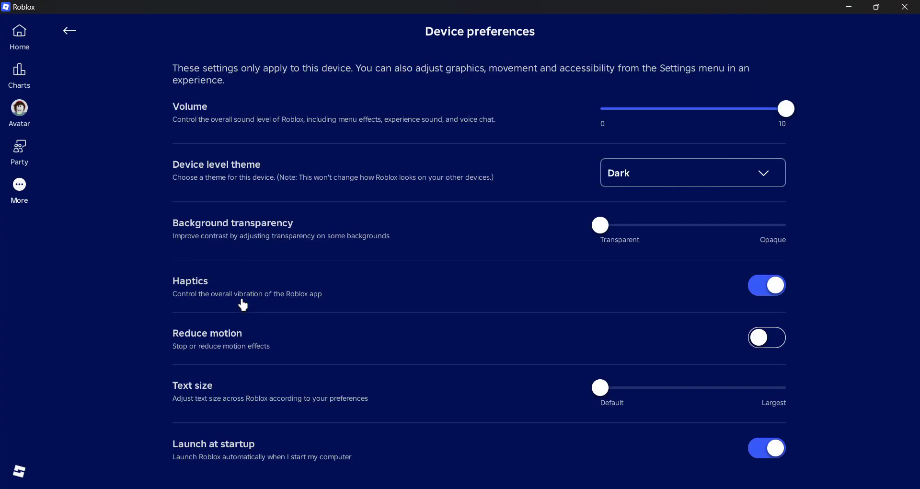
scroll(244, 304, "down", 1)
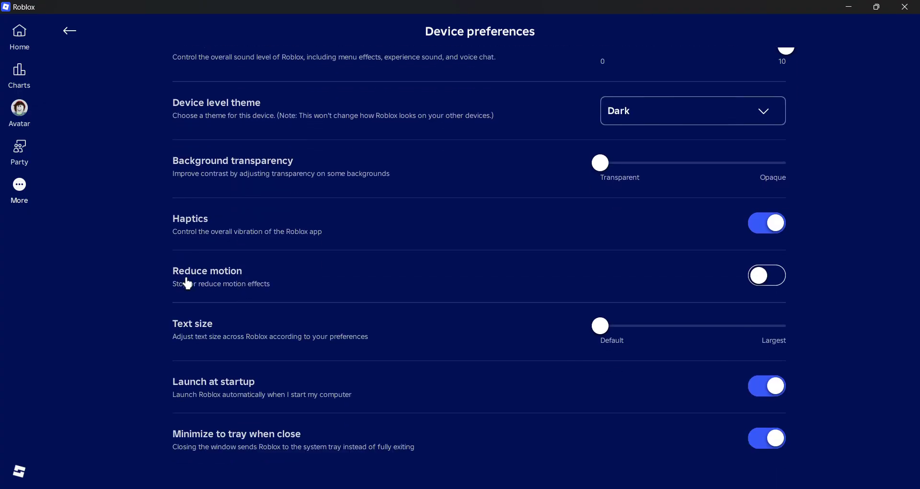
left_click(765, 282)
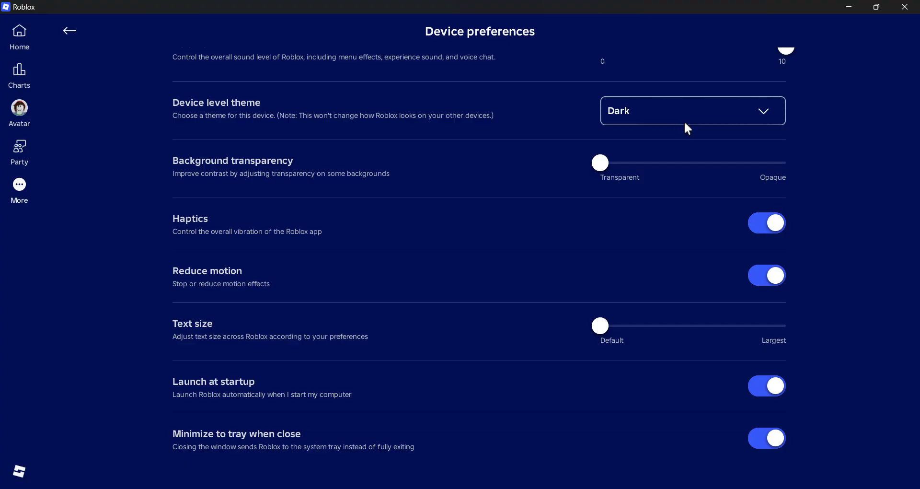
scroll(685, 123, "up", 2)
scroll(684, 124, "down", 2)
scroll(684, 123, "up", 2)
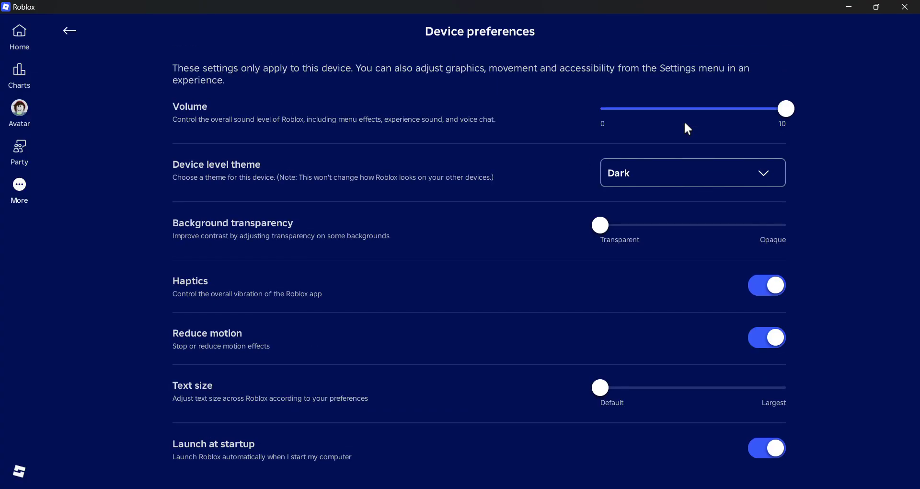
scroll(654, 145, "down", 2)
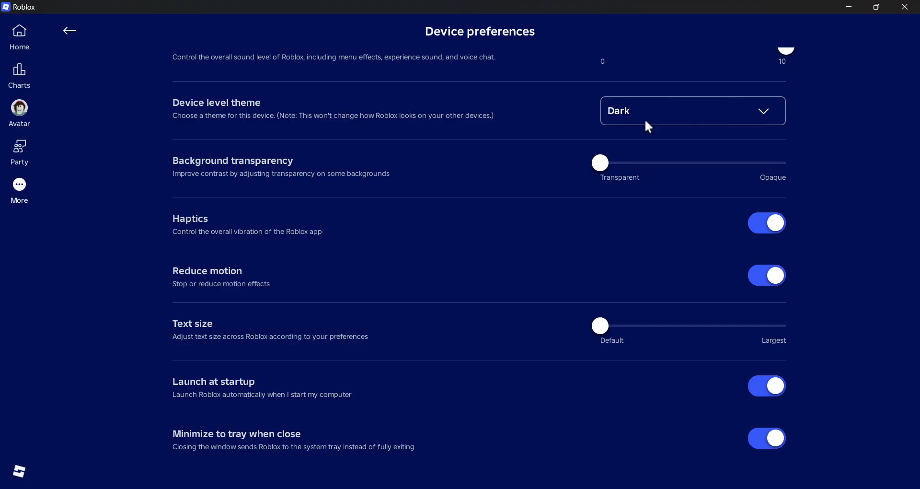
Step: Switch to the desktop and open Device Manager in Computer Management through the This PC icon's Manage command
key("super+d")
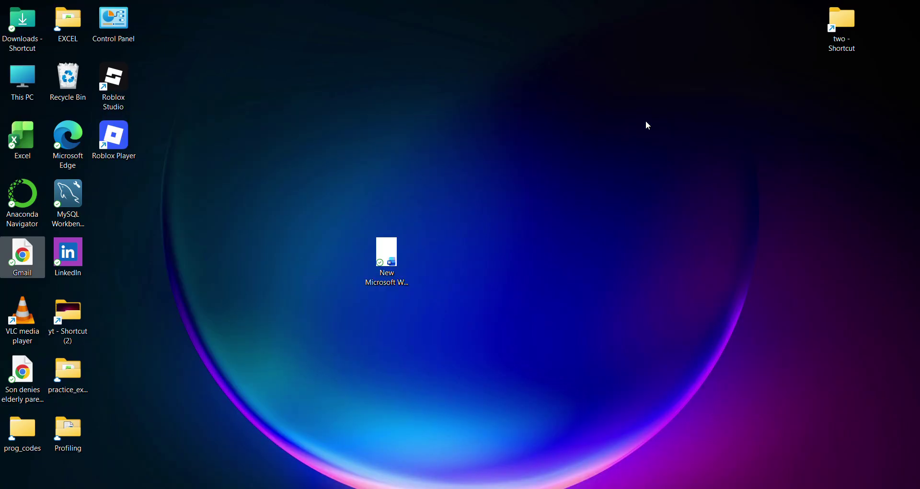
left_click(32, 75)
right_click(32, 77)
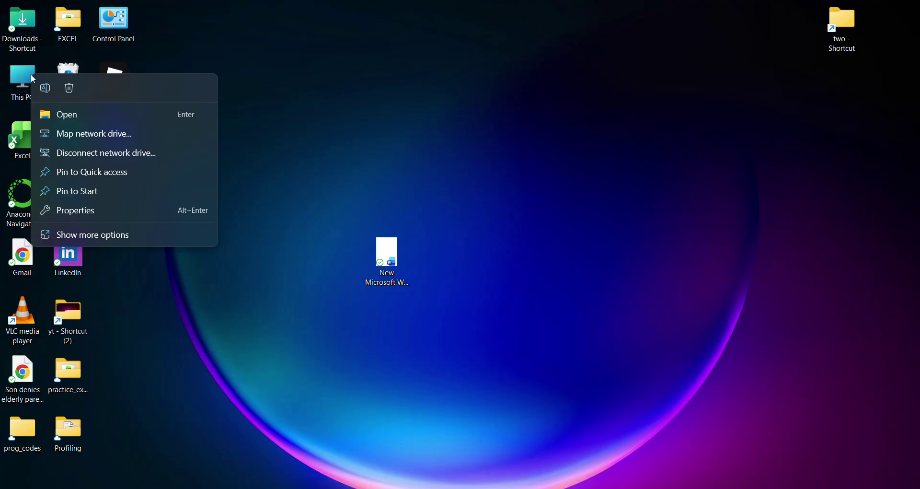
left_click(88, 236)
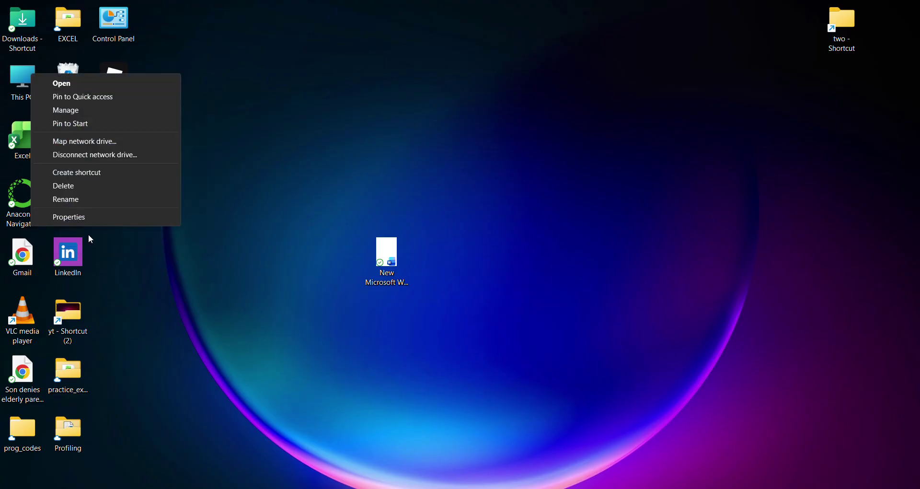
left_click(78, 109)
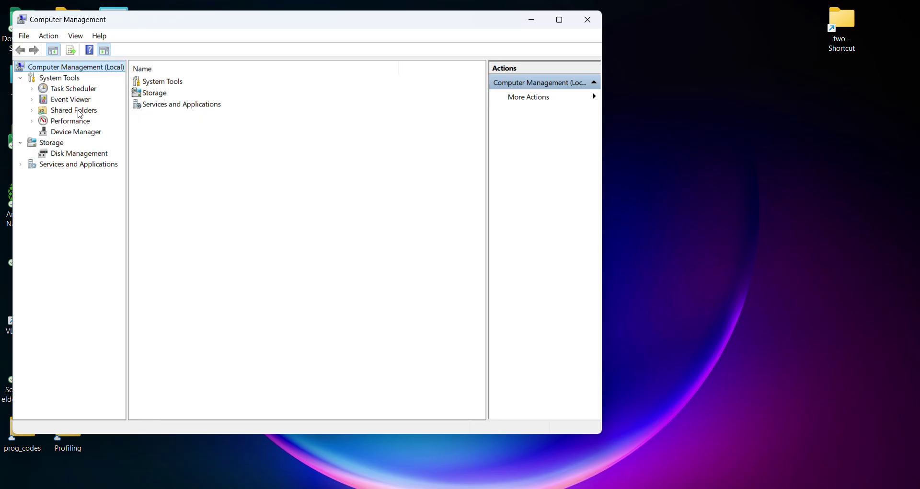
left_click(76, 134)
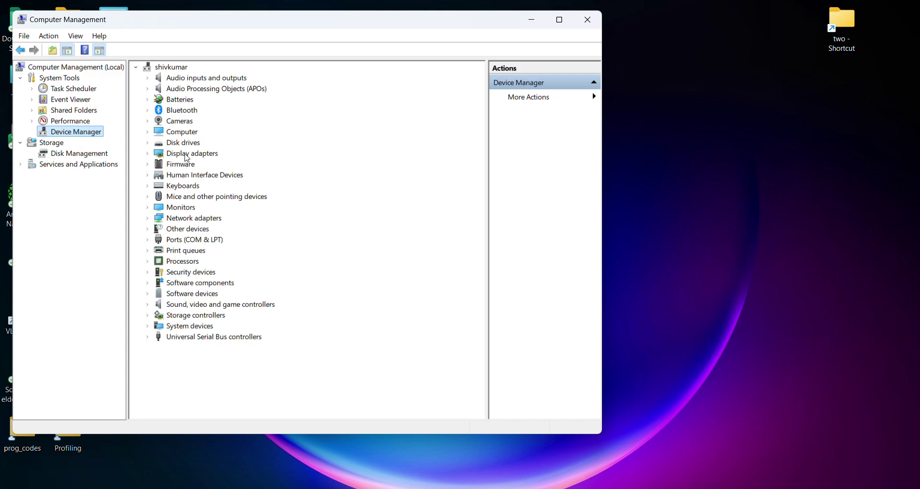
Step: Search automatically for an updated driver for the Intel(R) Iris(R) Xe Graphics display adapter, and close Computer Management
left_click(147, 154)
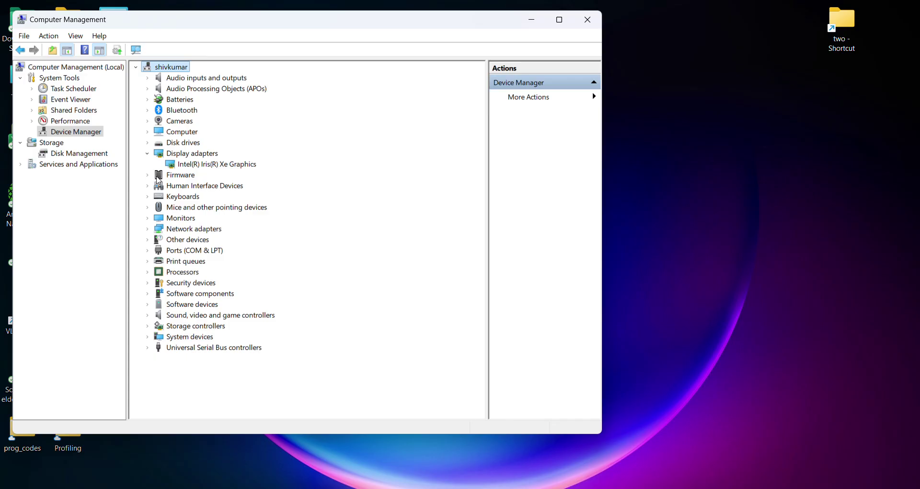
left_click(200, 168)
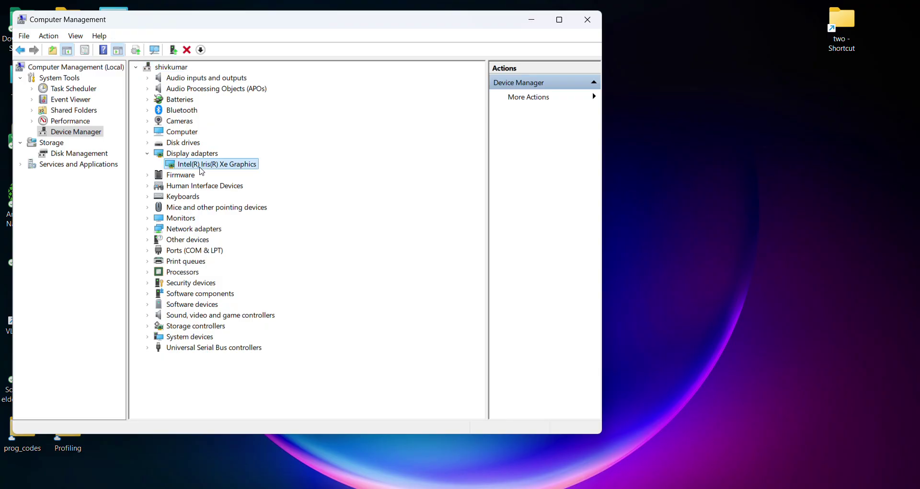
right_click(201, 170)
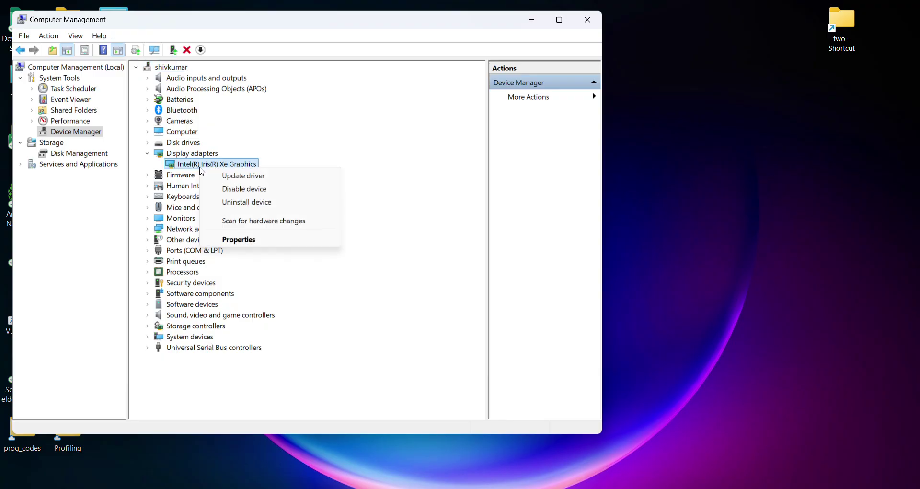
left_click(223, 182)
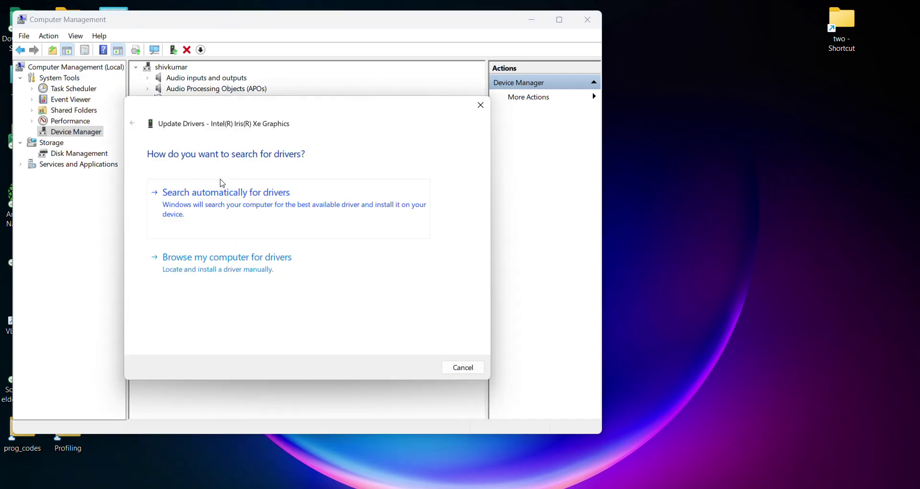
left_click(223, 201)
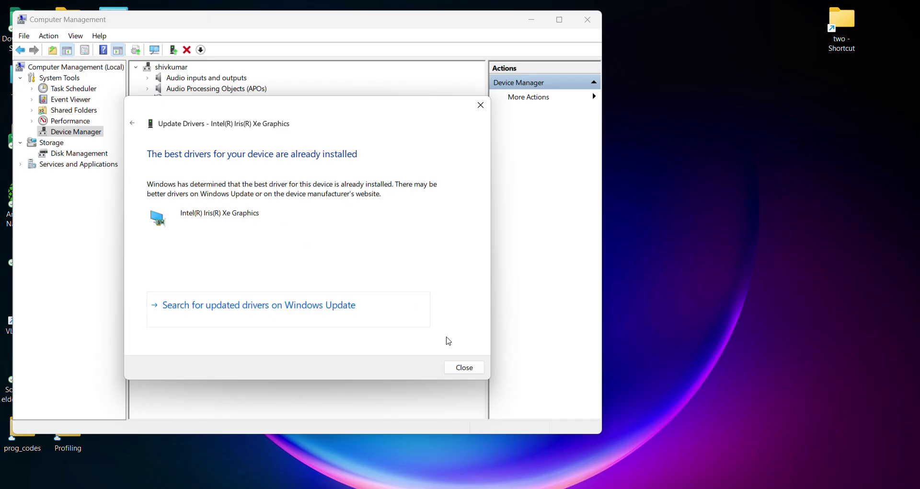
left_click(463, 368)
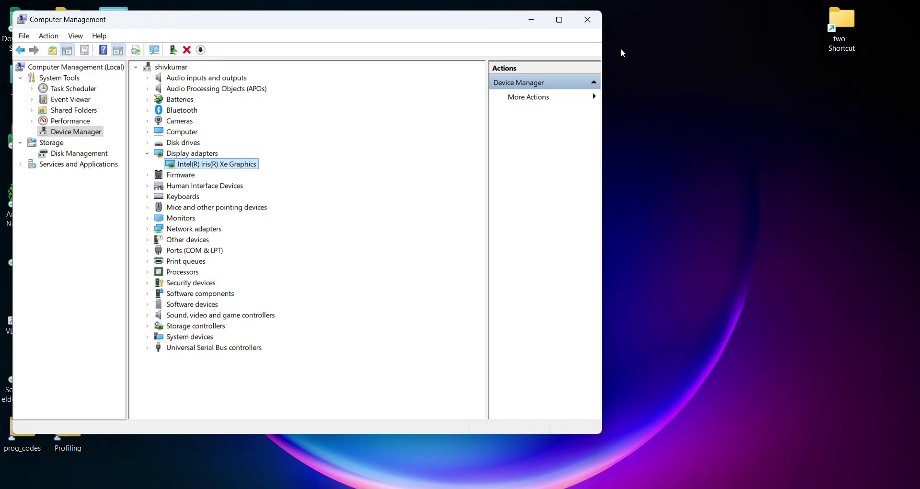
left_click(595, 15)
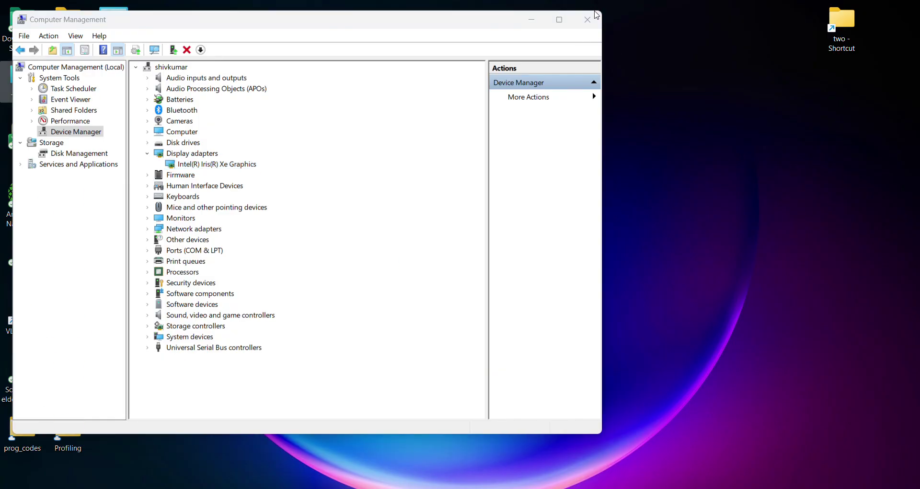
left_click(580, 24)
left_click(579, 24)
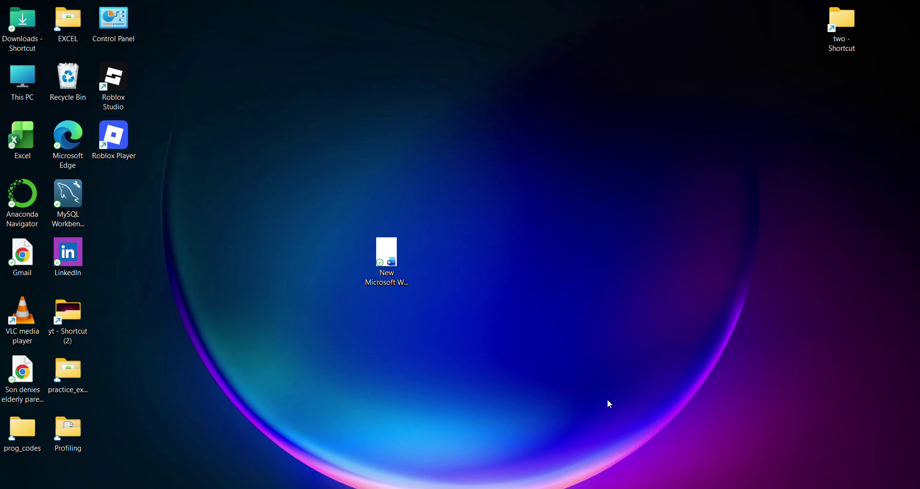
Step: Run Roblox Player as administrator from its desktop shortcut, and minimize its window
right_click(126, 145)
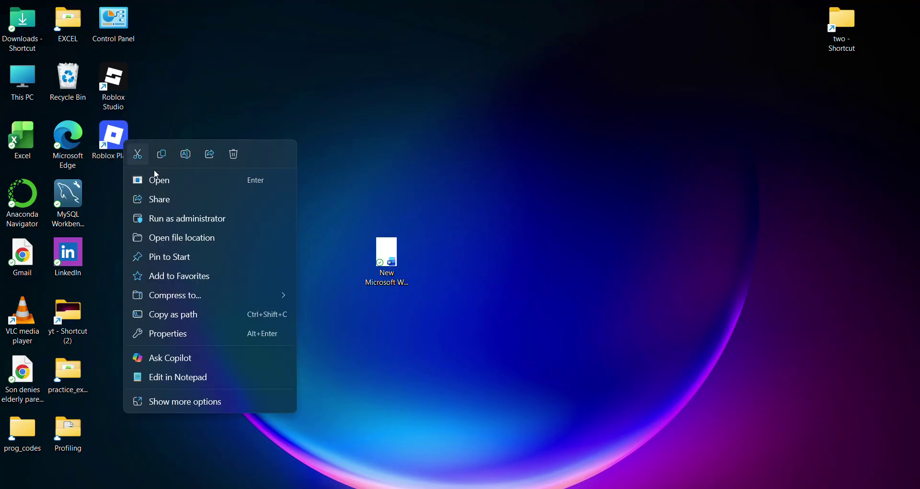
left_click(153, 221)
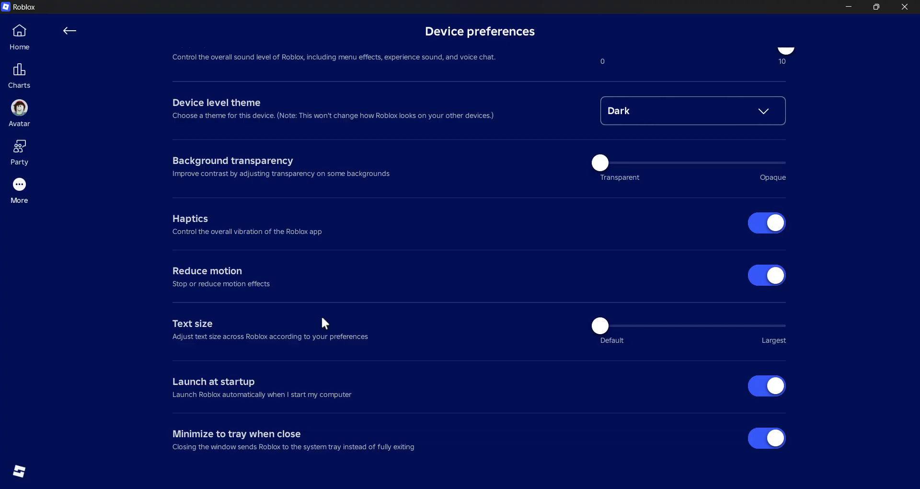
left_click(854, 8)
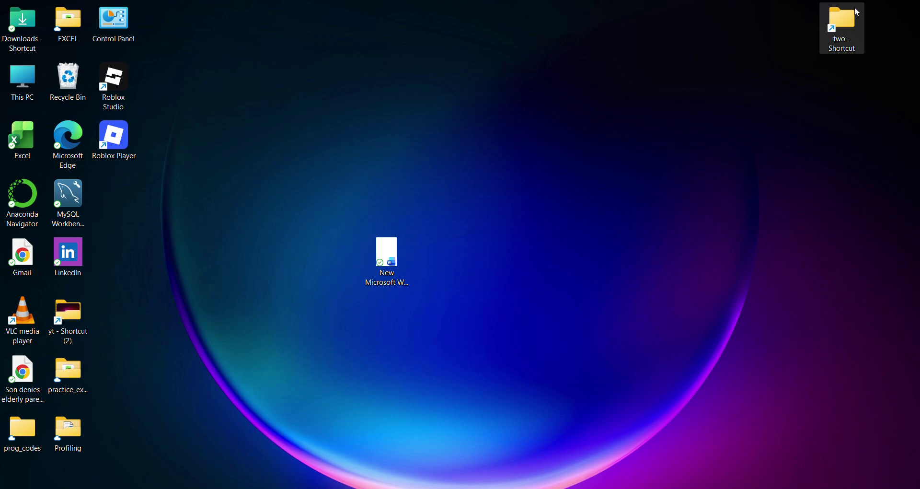
Step: Open the Local AppData folder by running %localappdata% from the Run dialog
key("super+r")
right_click(855, 7)
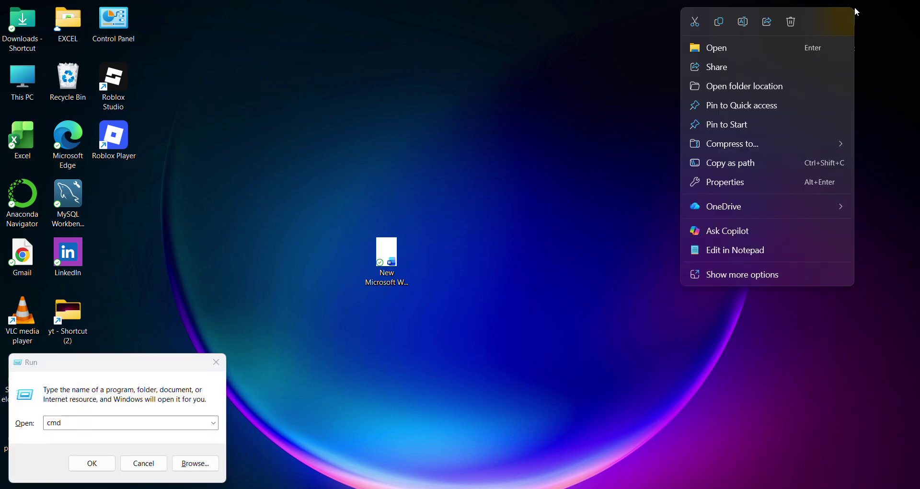
left_click(54, 422)
left_click(53, 422)
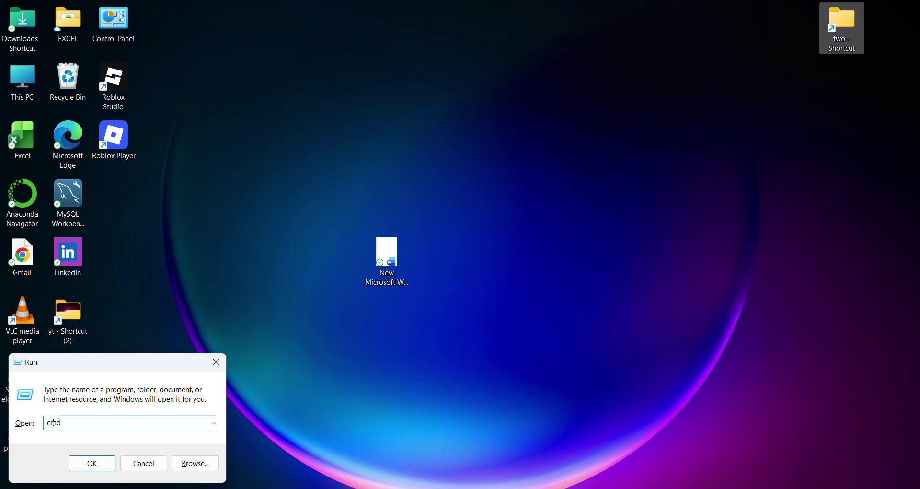
key("BackSpace")
key("ctrl+a")
type("%")
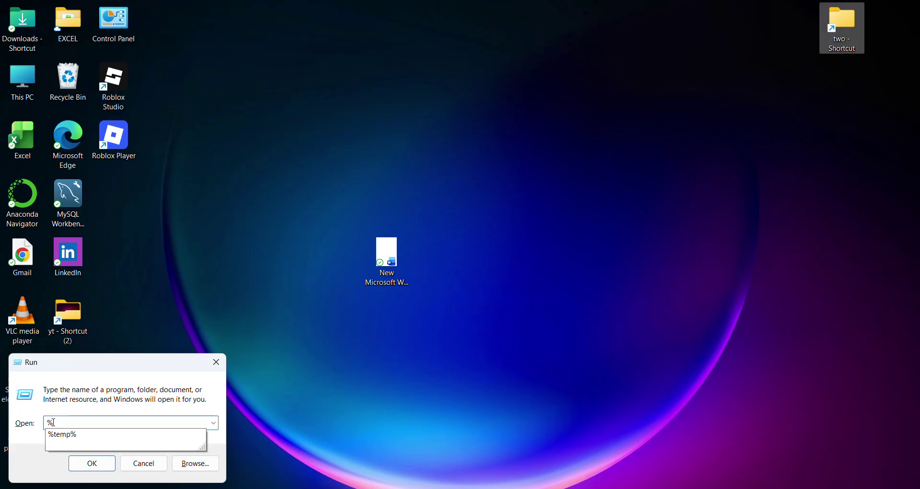
type("loca")
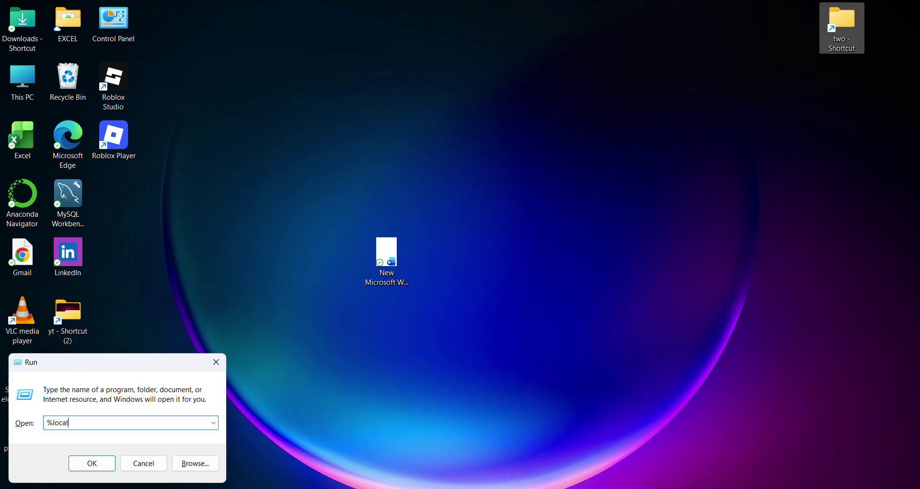
type("lappdata%")
key("Return")
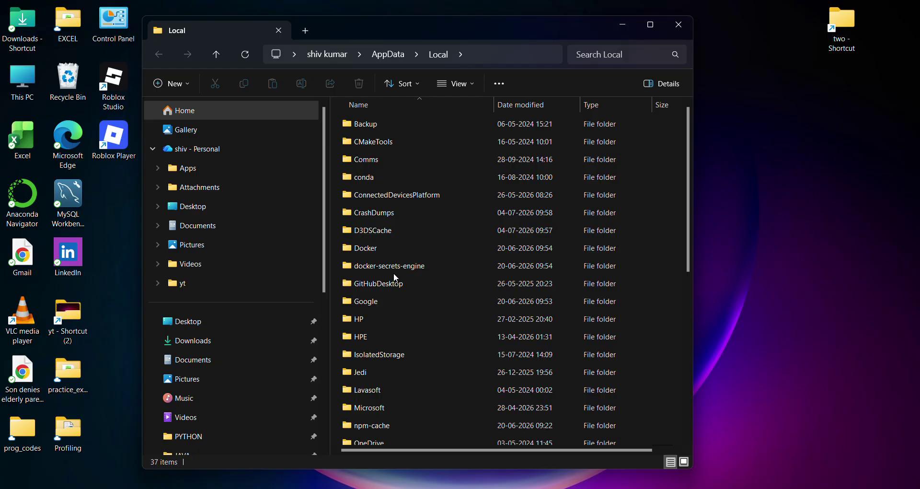
Step: Open the Roblox folder inside Local and select its LocalStorage folder
scroll(395, 276, "down", 3)
scroll(394, 274, "up", 1)
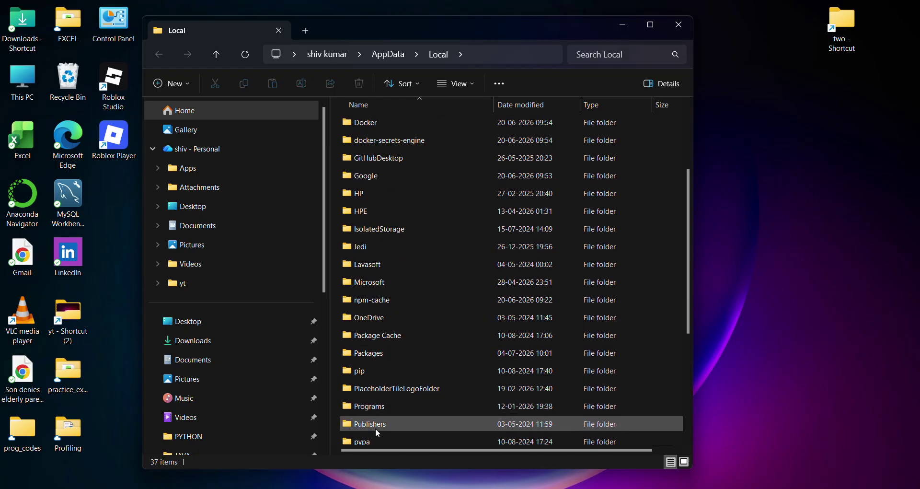
scroll(370, 383, "down", 1)
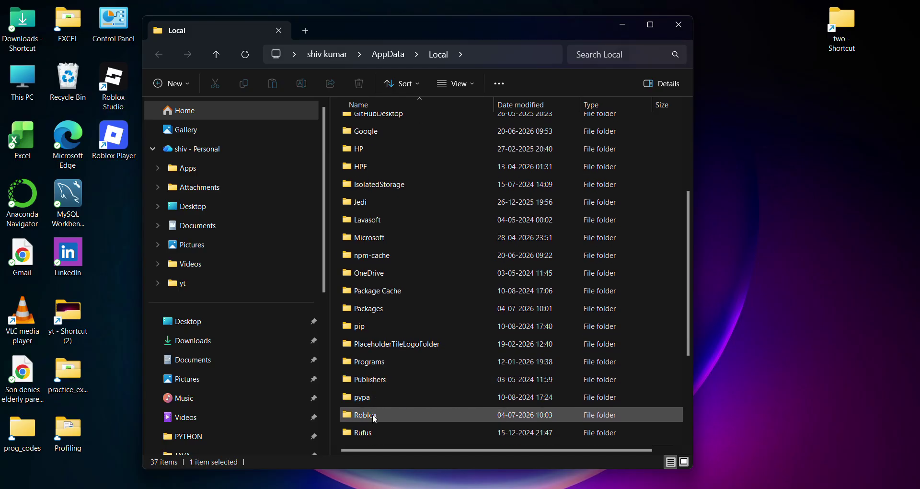
double_click(372, 414)
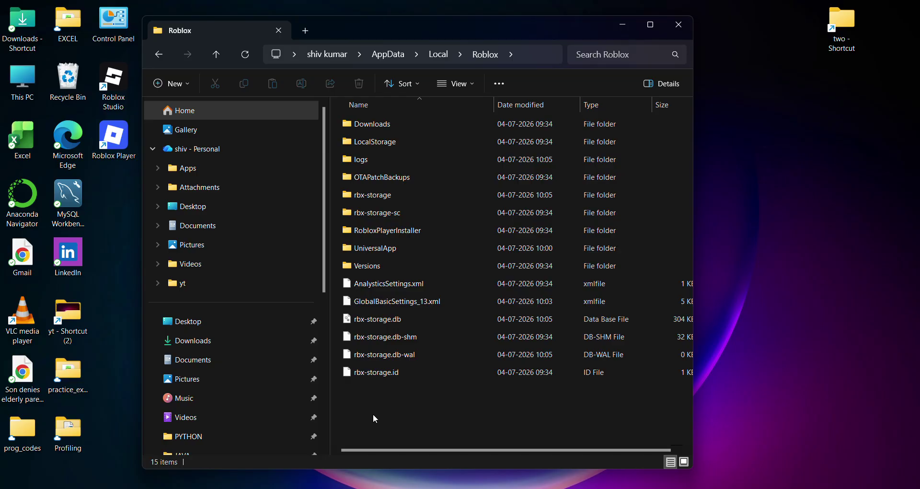
left_click(384, 143)
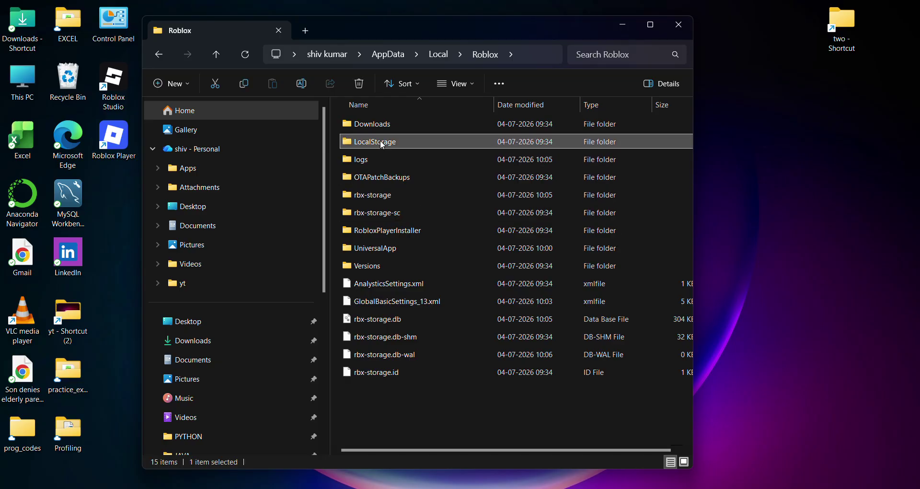